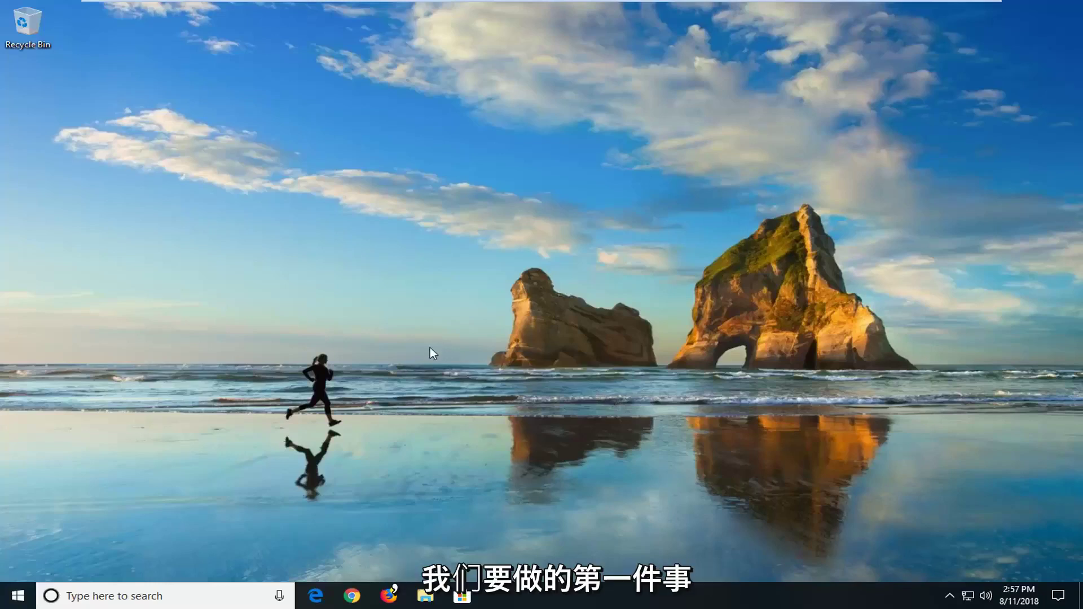
# - Open the Troubleshoot settings page from a Start menu search for 'troubleshoot'
pyautogui.click(17, 596)
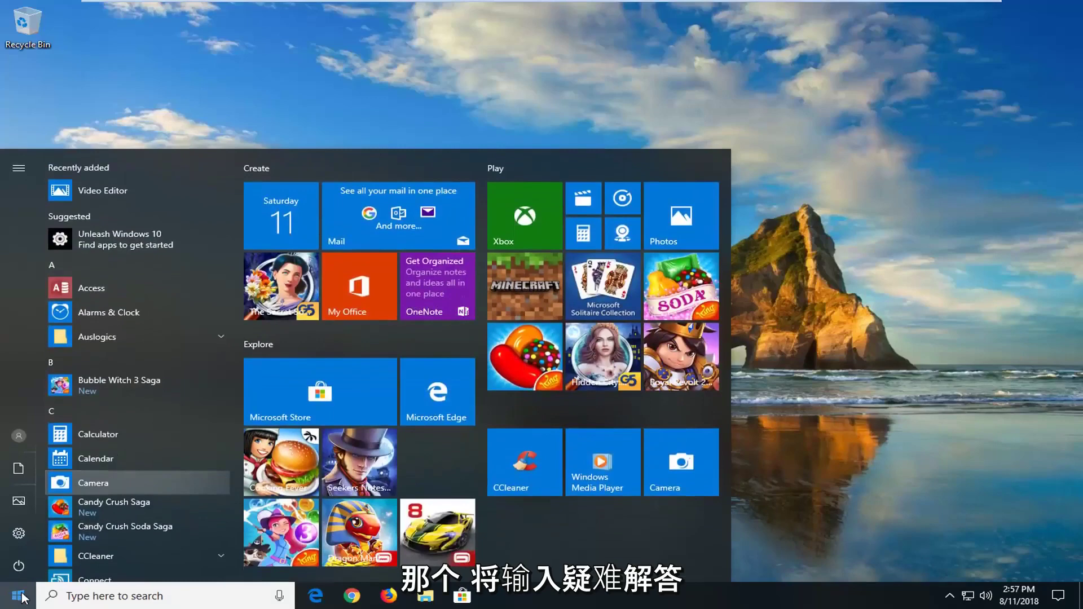
pyautogui.write('trouble')
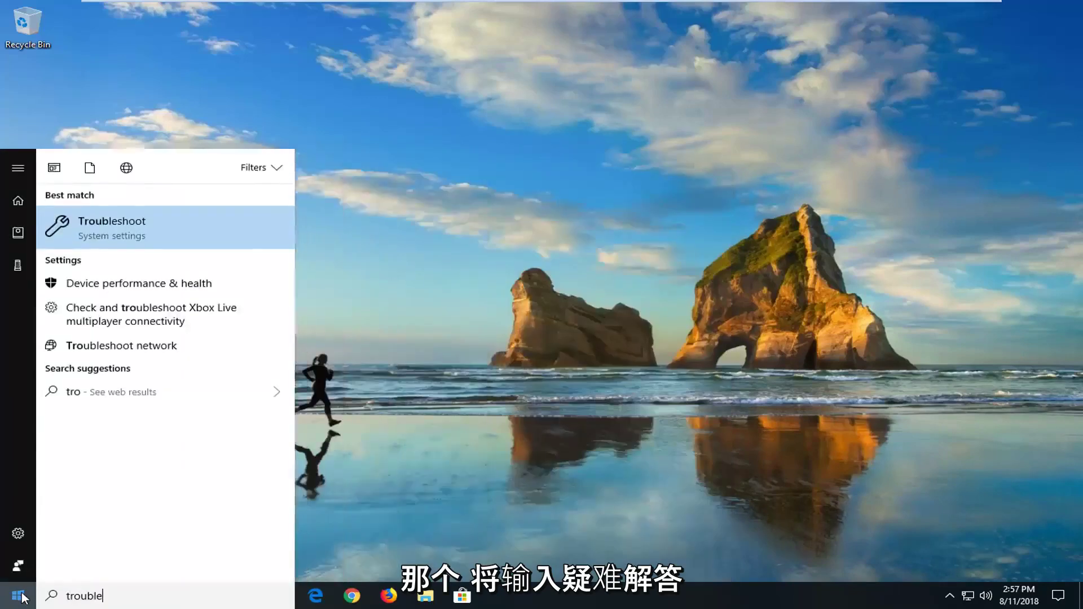
pyautogui.write('shoot')
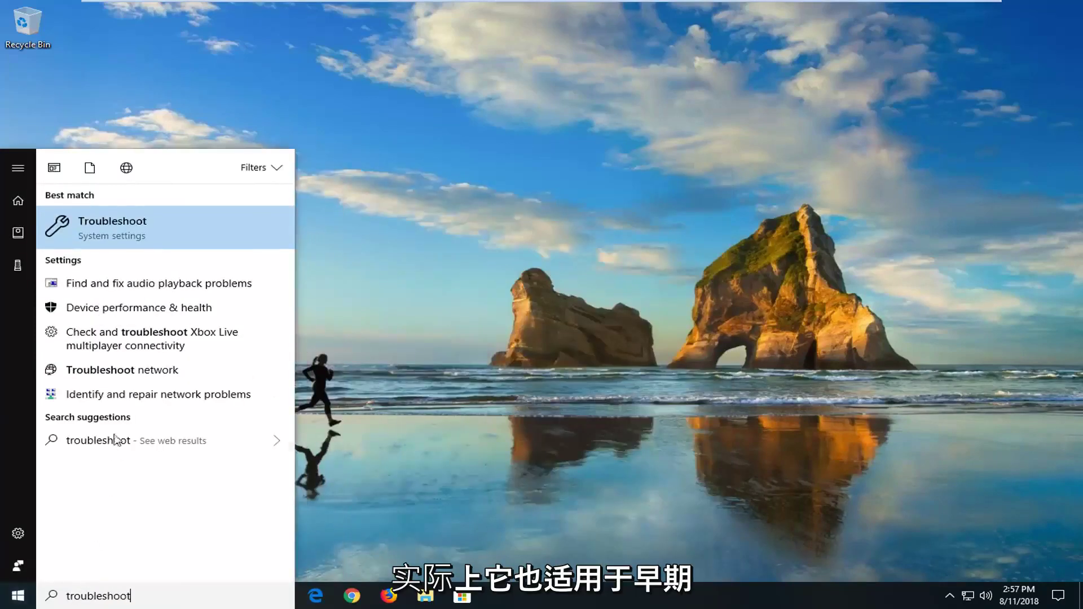
pyautogui.click(111, 227)
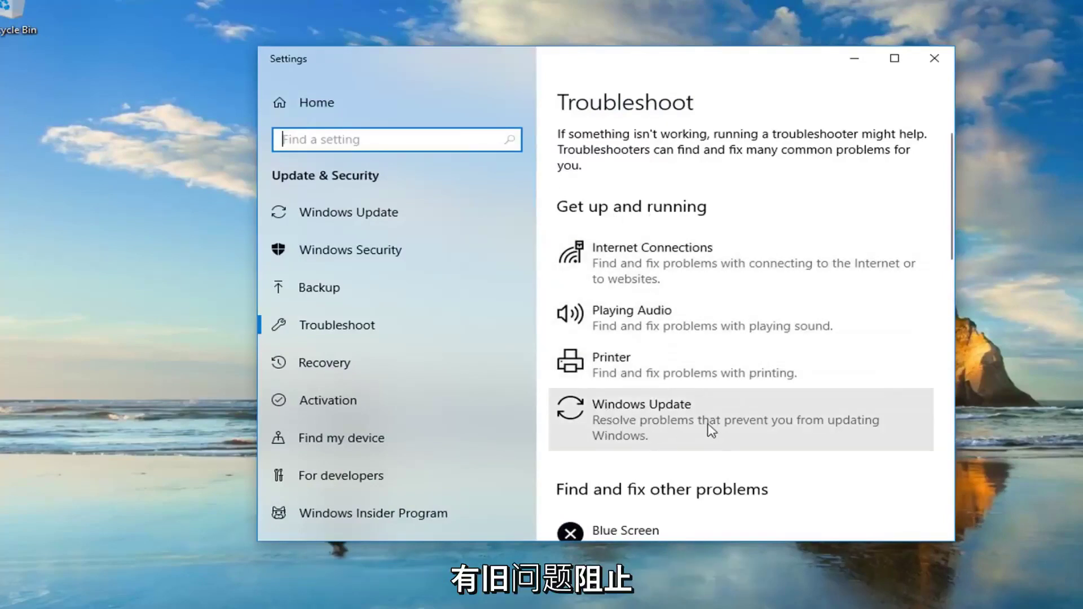
# - Run the Windows Update troubleshooter until it reports a pending restart
pyautogui.click(796, 427)
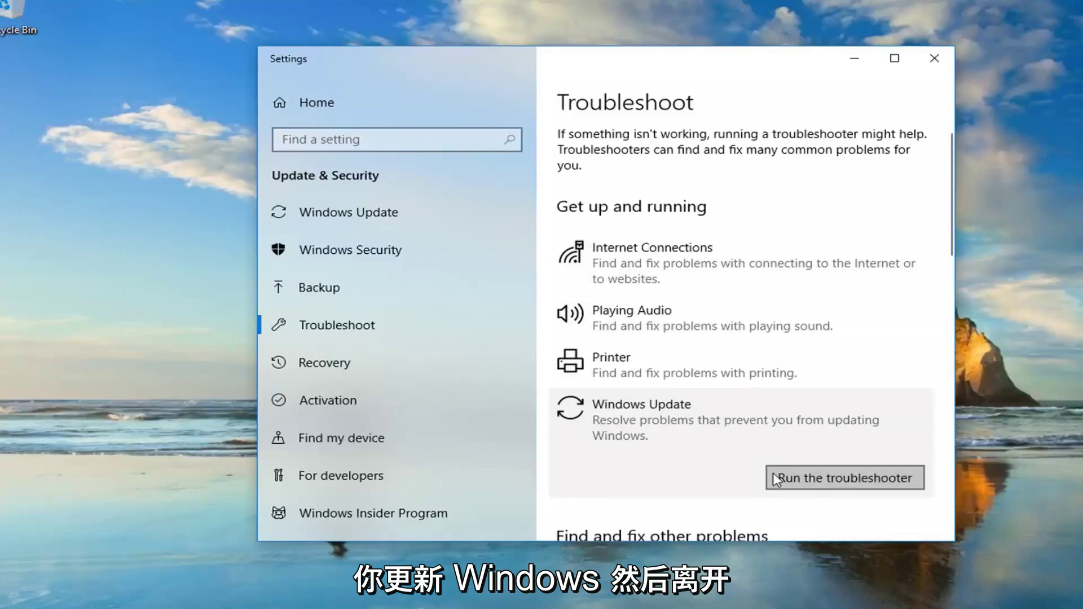
pyautogui.click(796, 479)
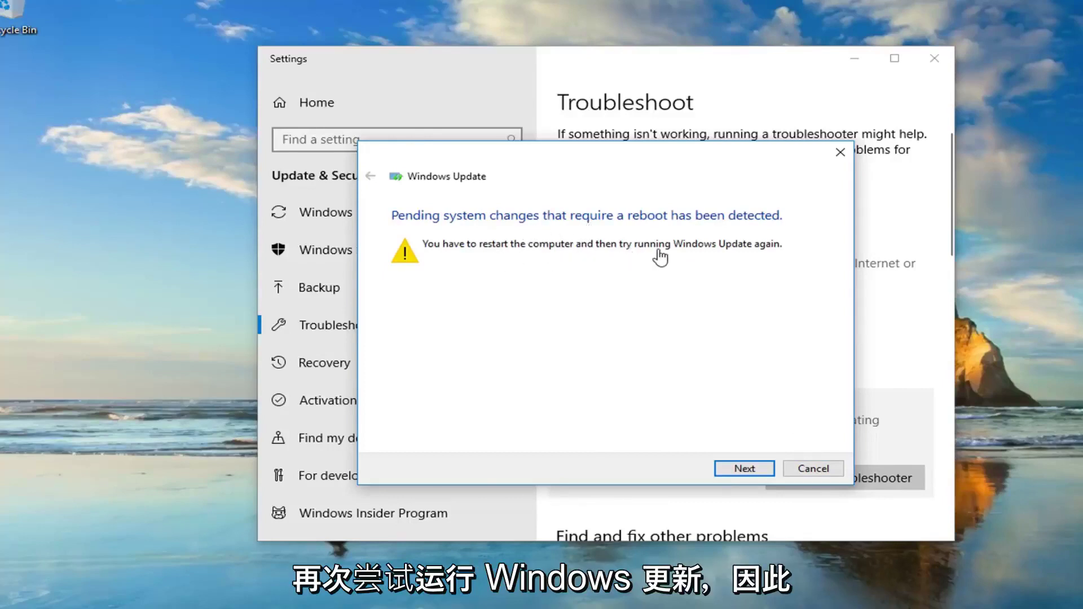
# - Continue past the pending-reboot warning, close the troubleshooter, and exit Settings
pyautogui.click(744, 467)
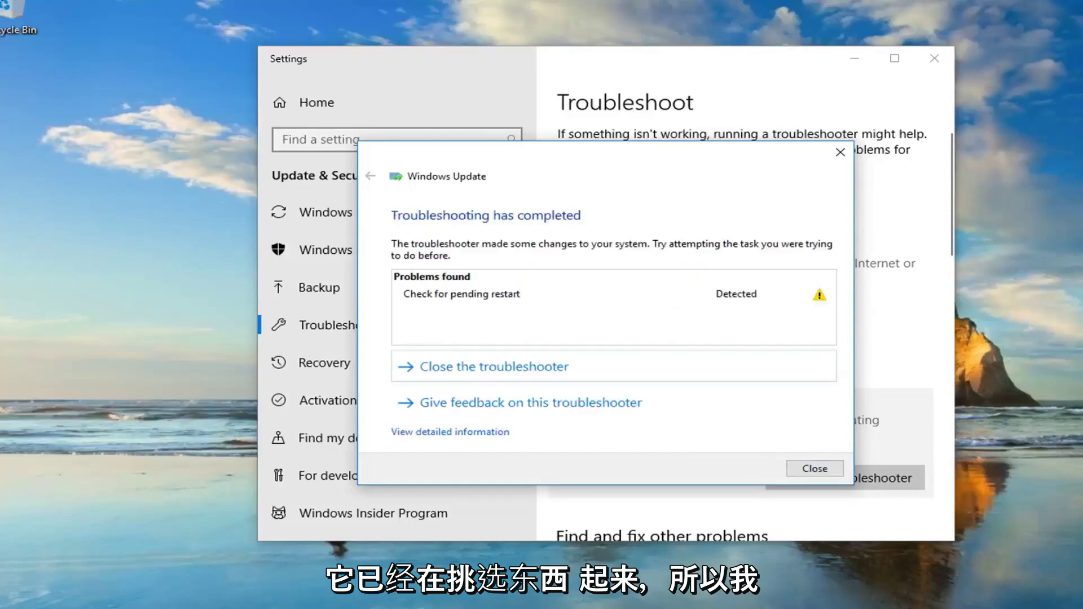
pyautogui.click(814, 470)
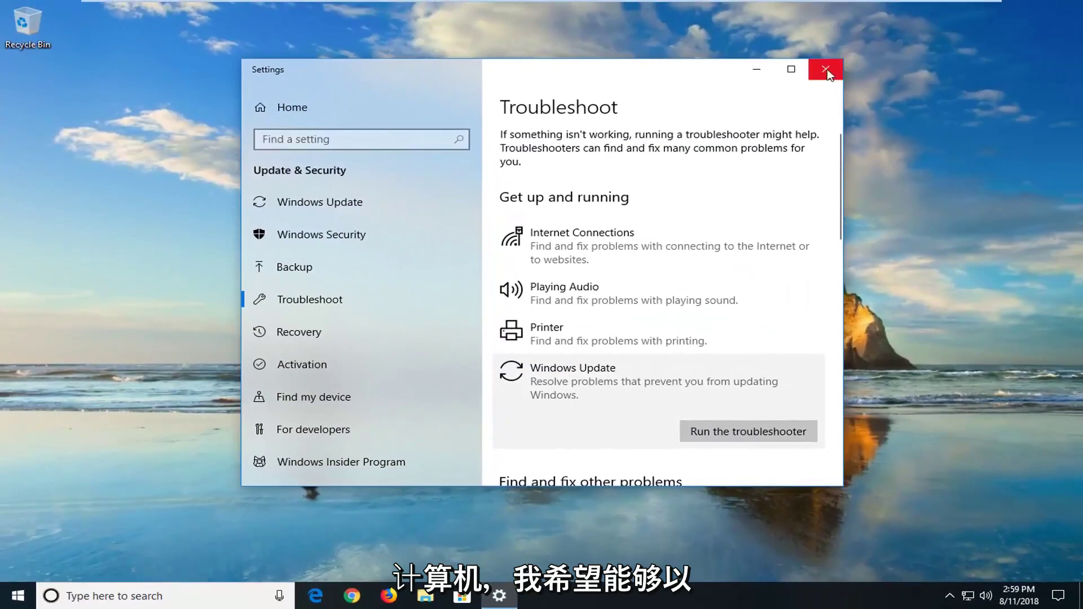
pyautogui.click(825, 70)
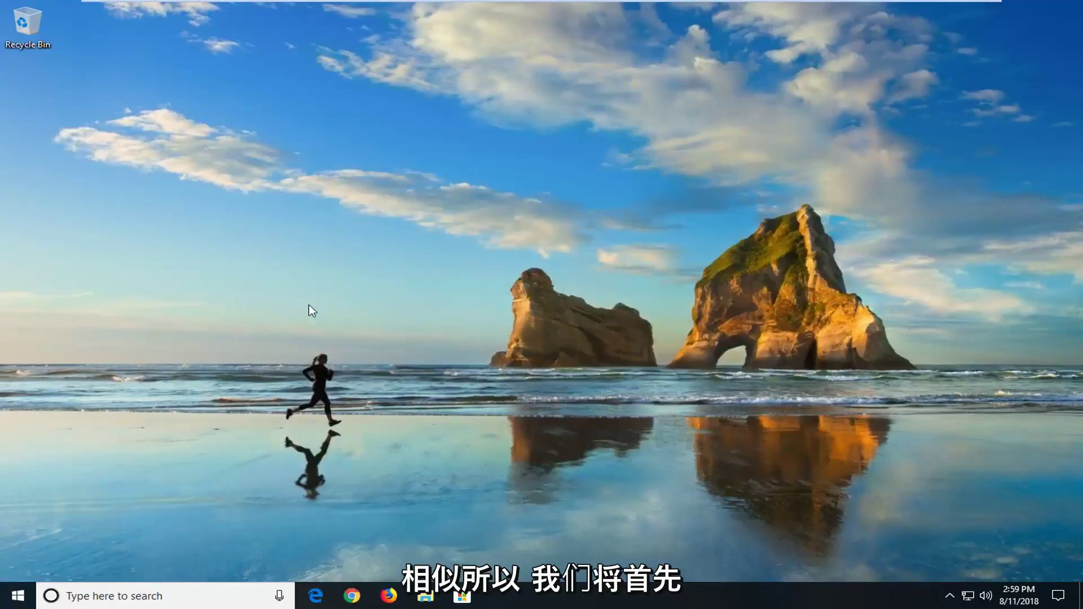
# - Launch File Explorer from a Start menu search for 'file explorer', correcting a typo
pyautogui.click(19, 601)
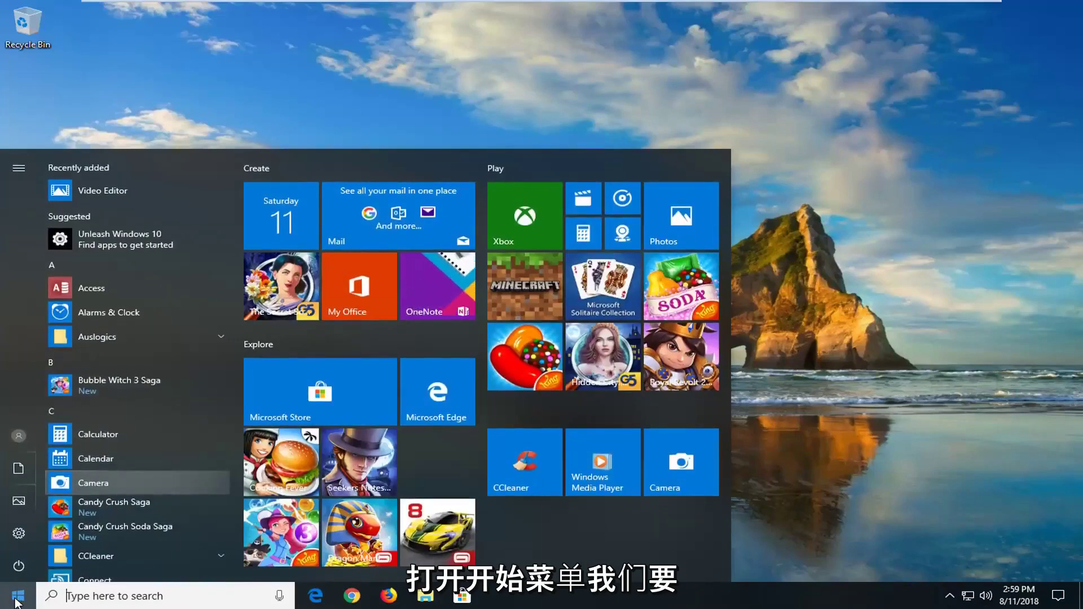
pyautogui.write('file exp')
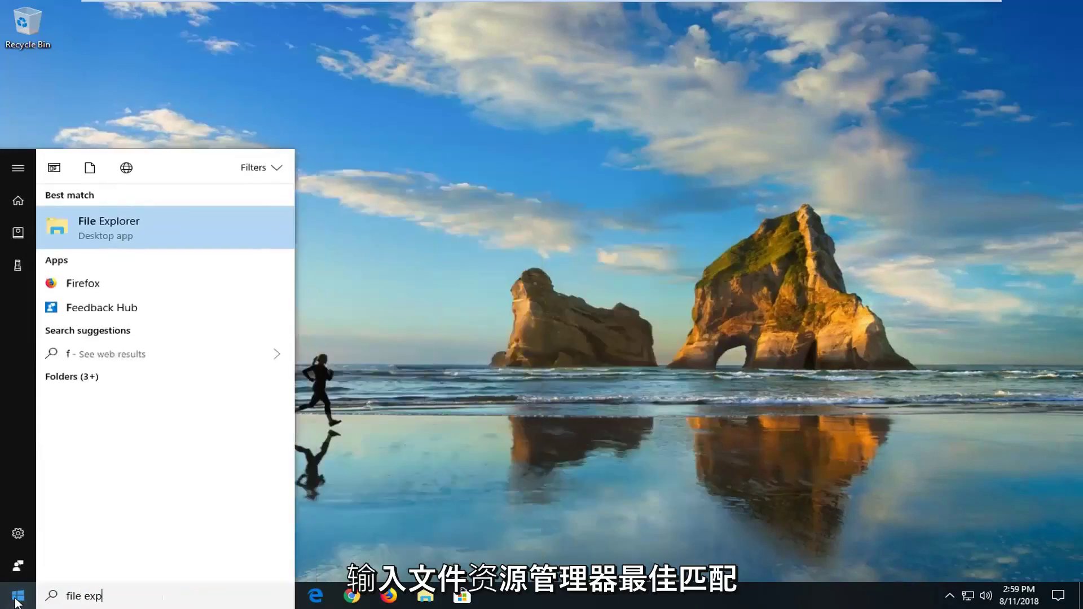
pyautogui.write('orer')
pyautogui.press('BackSpace')
pyautogui.press('BackSpace')
pyautogui.press('BackSpace')
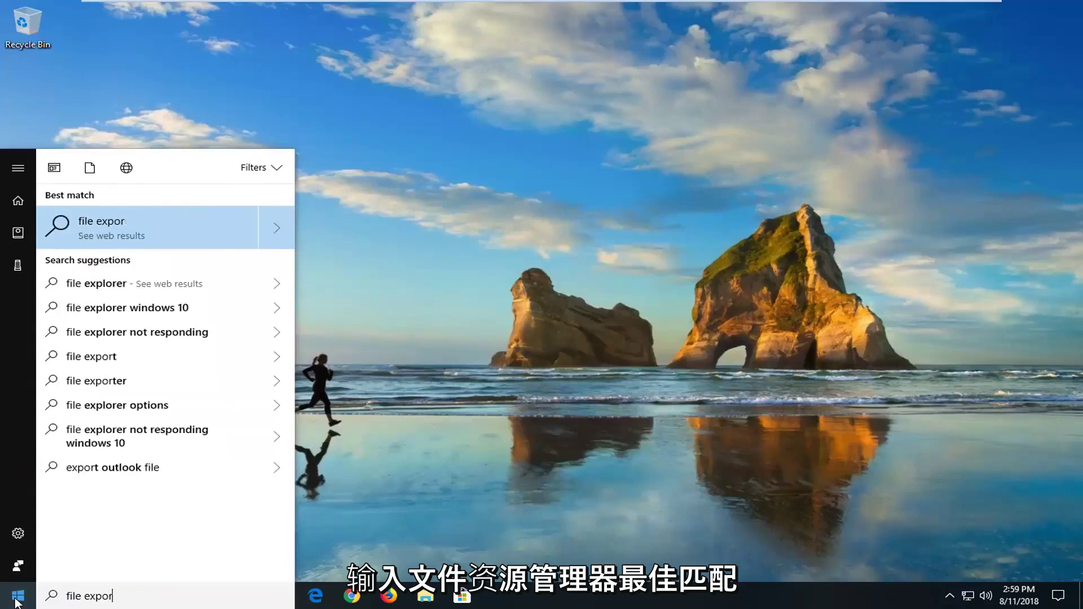
pyautogui.press('BackSpace')
pyautogui.write('lorer')
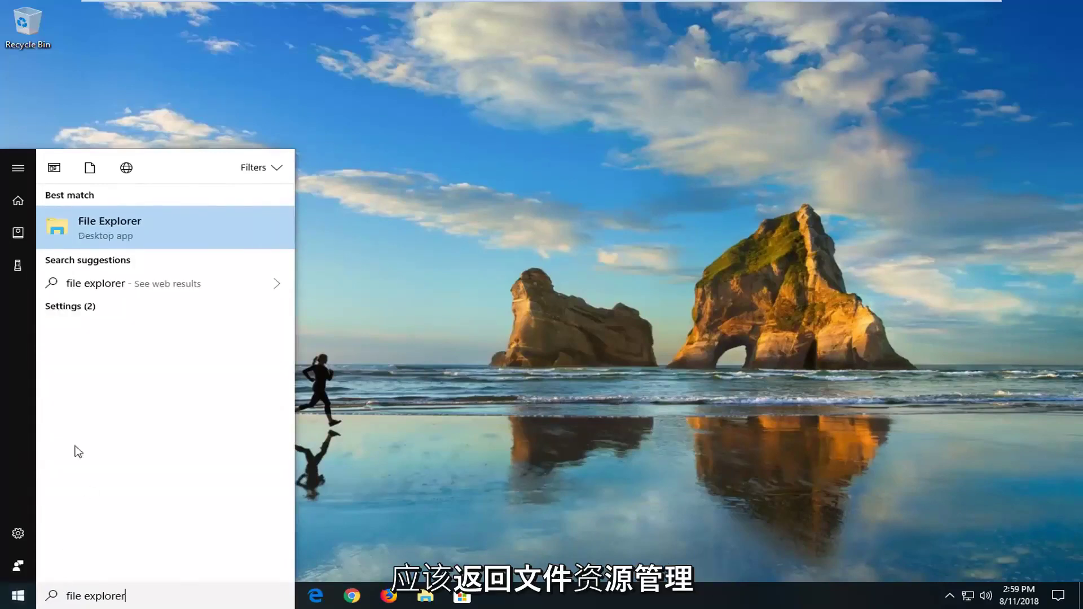
pyautogui.click(169, 233)
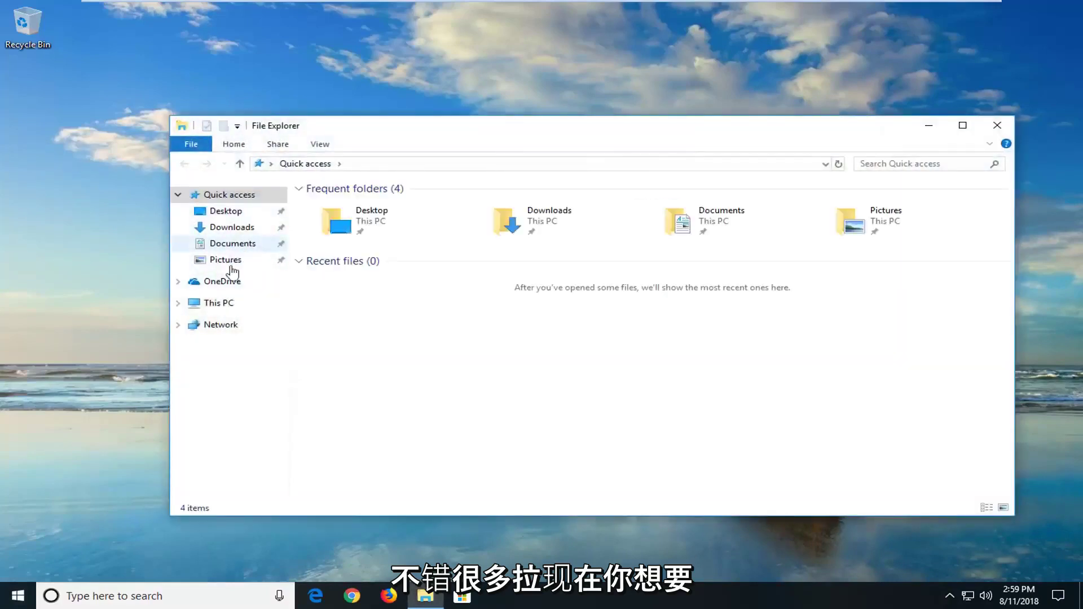
# - Navigate from This PC to C:\Windows\SoftwareDistribution
pyautogui.click(216, 308)
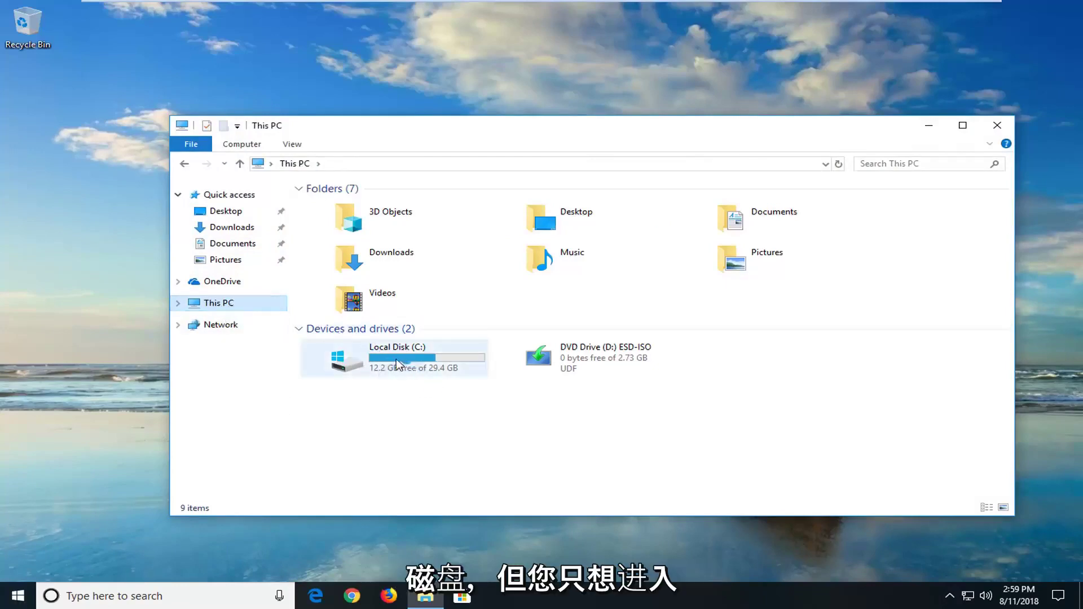
pyautogui.moveTo(445, 360)
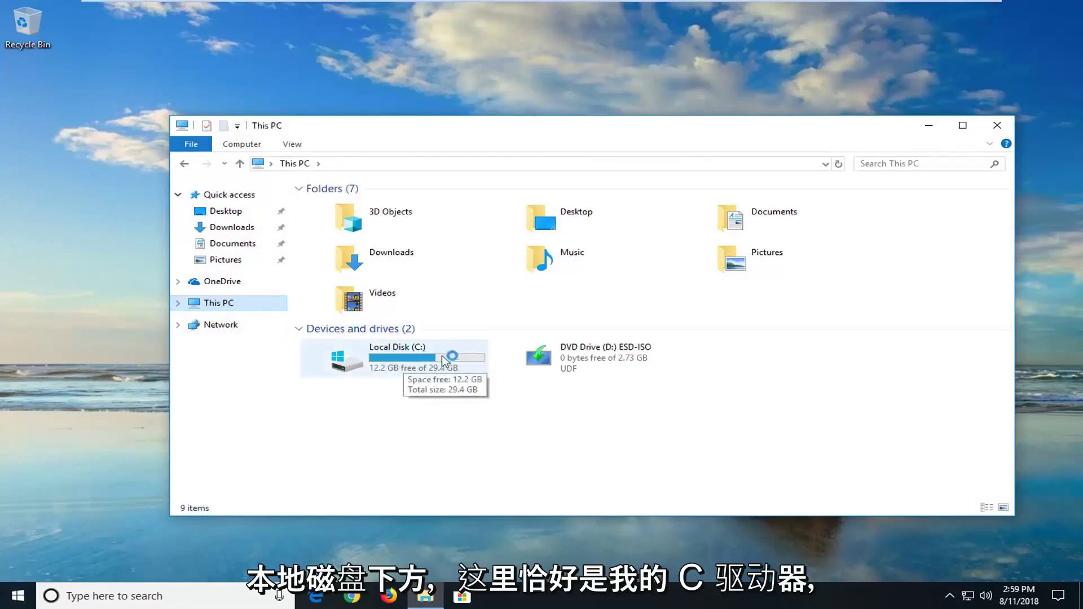
pyautogui.doubleClick(421, 361)
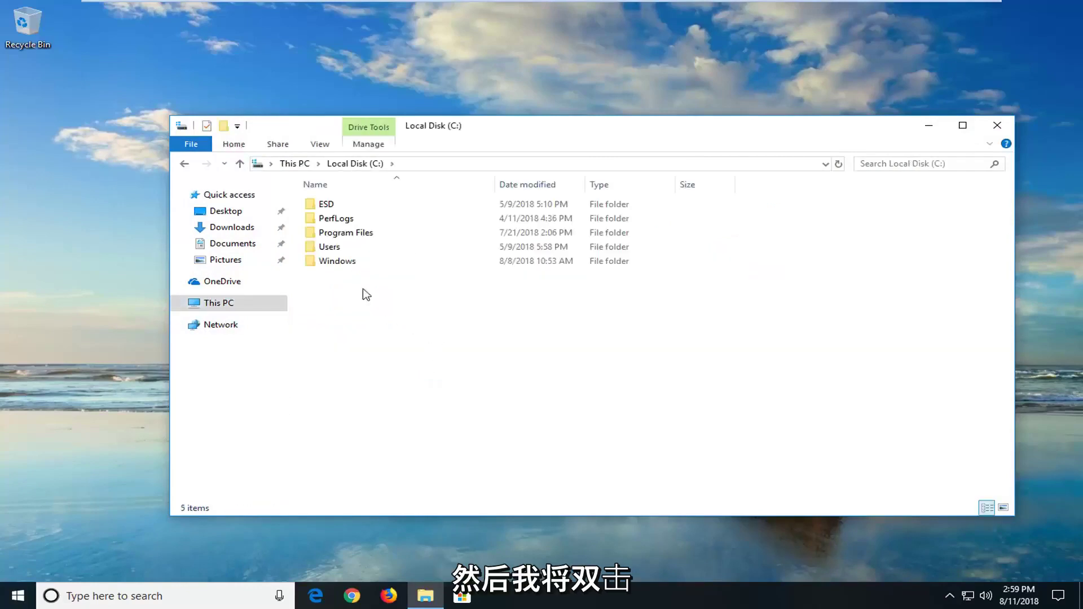
pyautogui.doubleClick(337, 263)
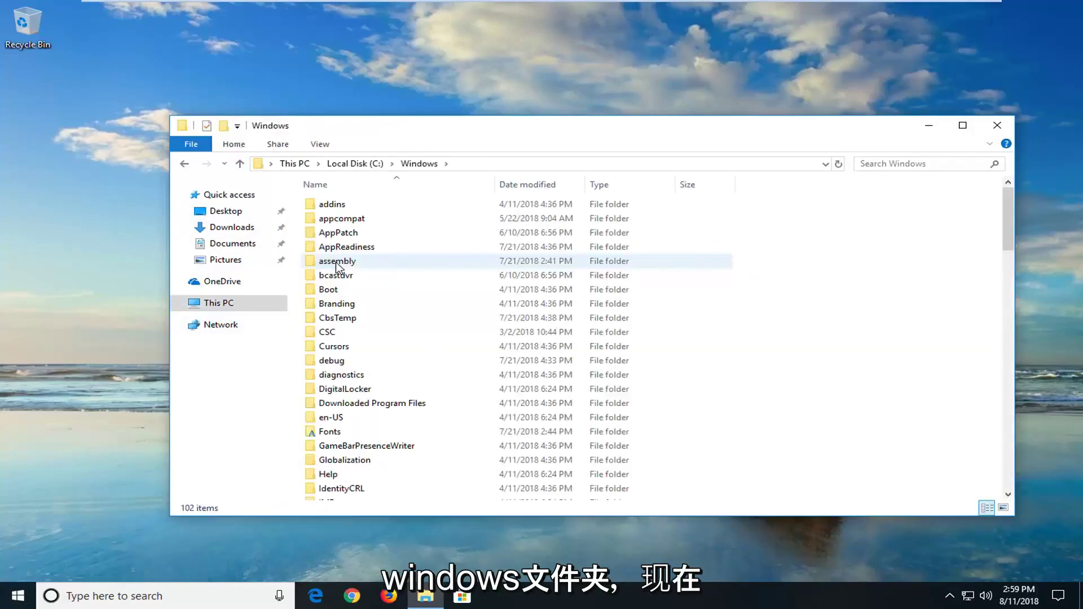
pyautogui.scroll(-7, 343, 275)
pyautogui.scroll(-7, 349, 280)
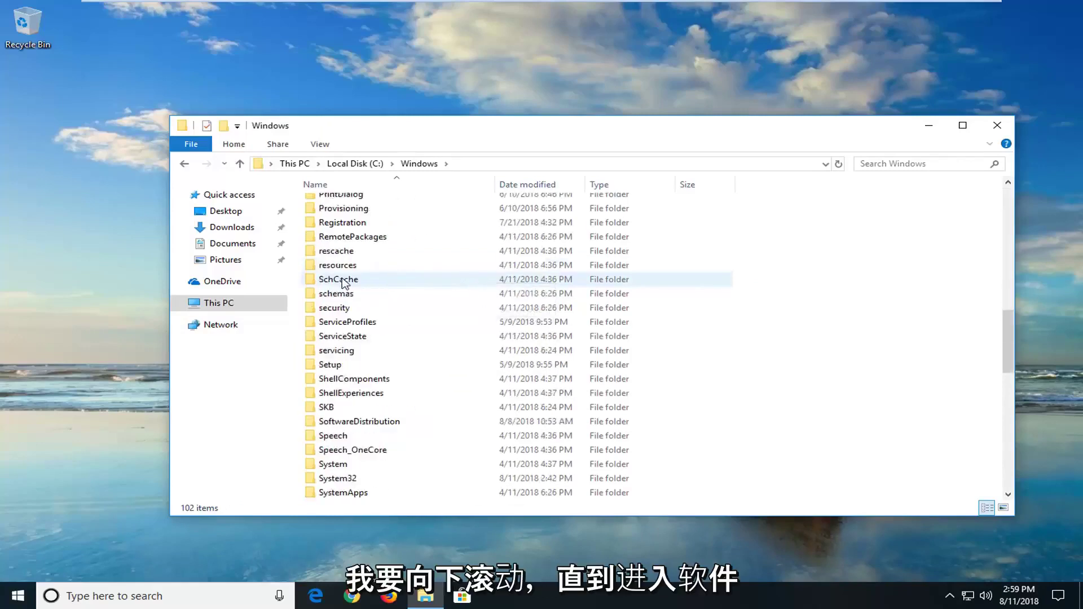
pyautogui.doubleClick(367, 423)
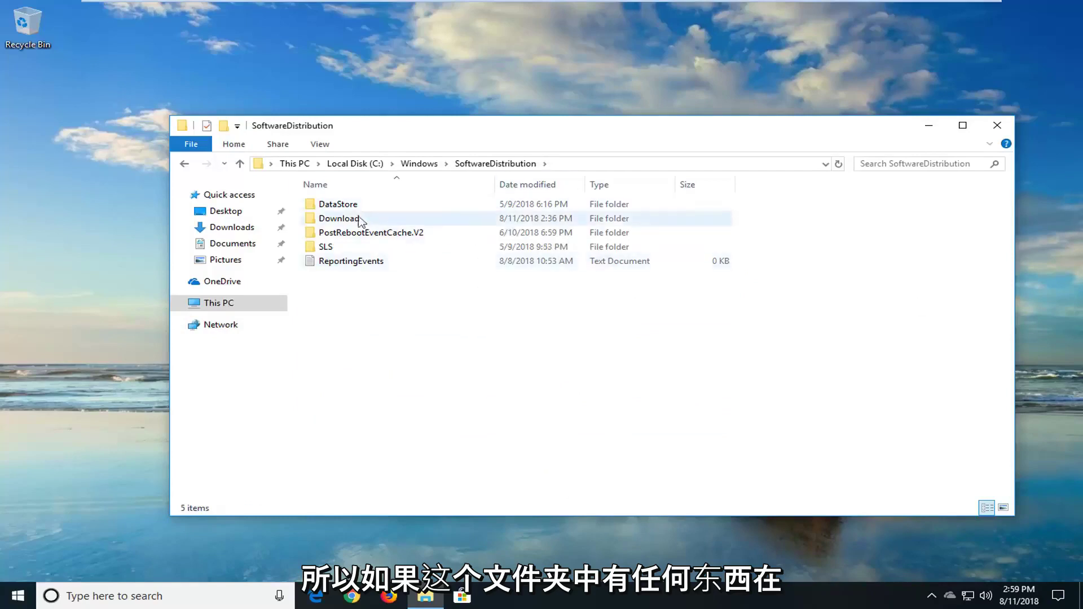
# - Delete all five SoftwareDistribution items, skipping in-use ReportingEvents and DataStore
pyautogui.moveTo(471, 407); pyautogui.dragTo(352, 112)
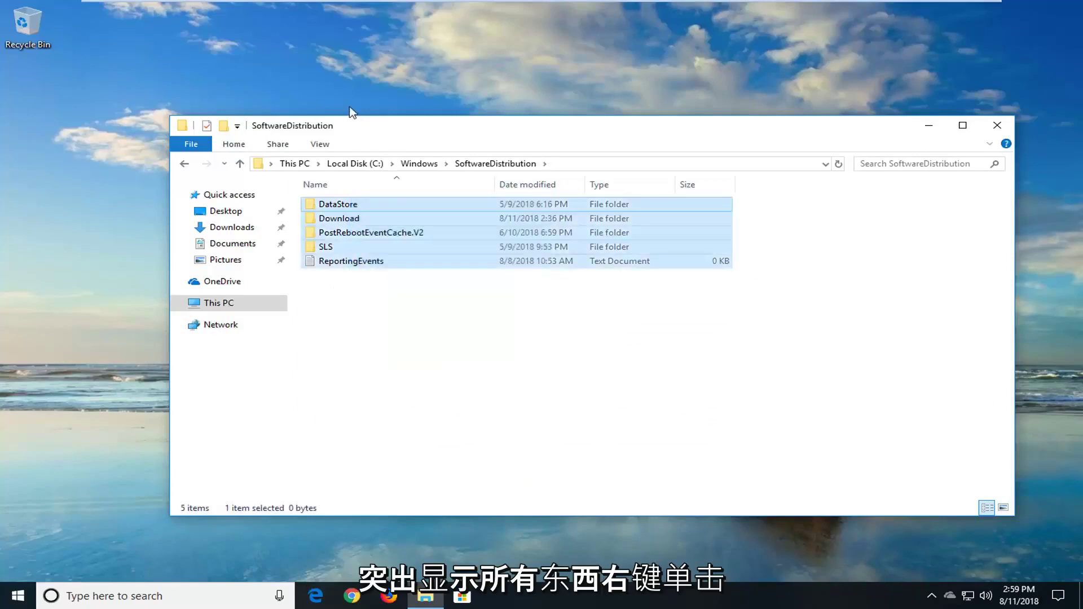
pyautogui.rightClick(392, 216)
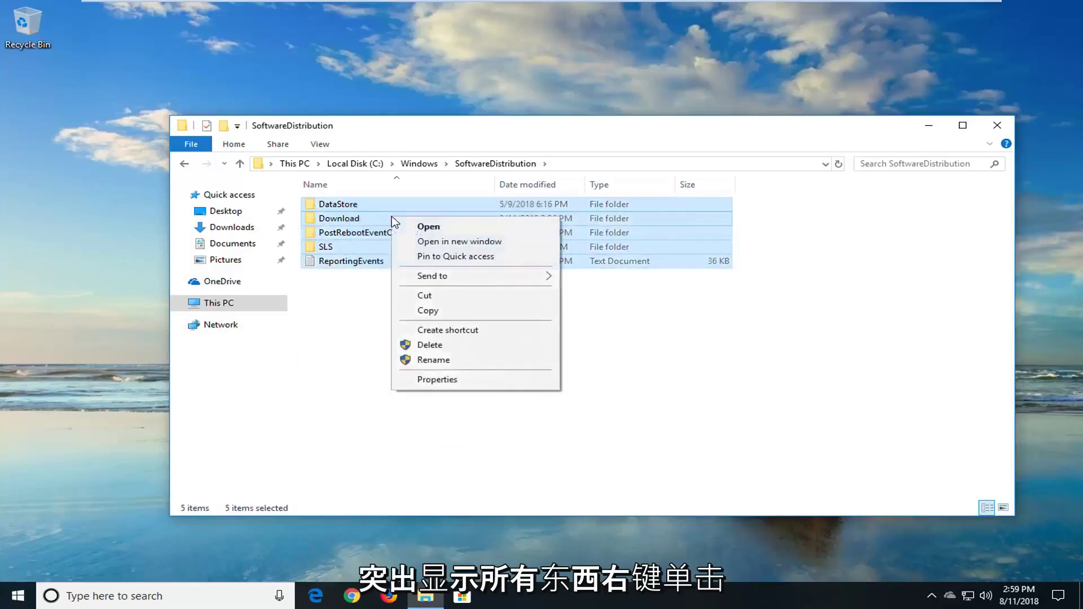
pyautogui.click(436, 344)
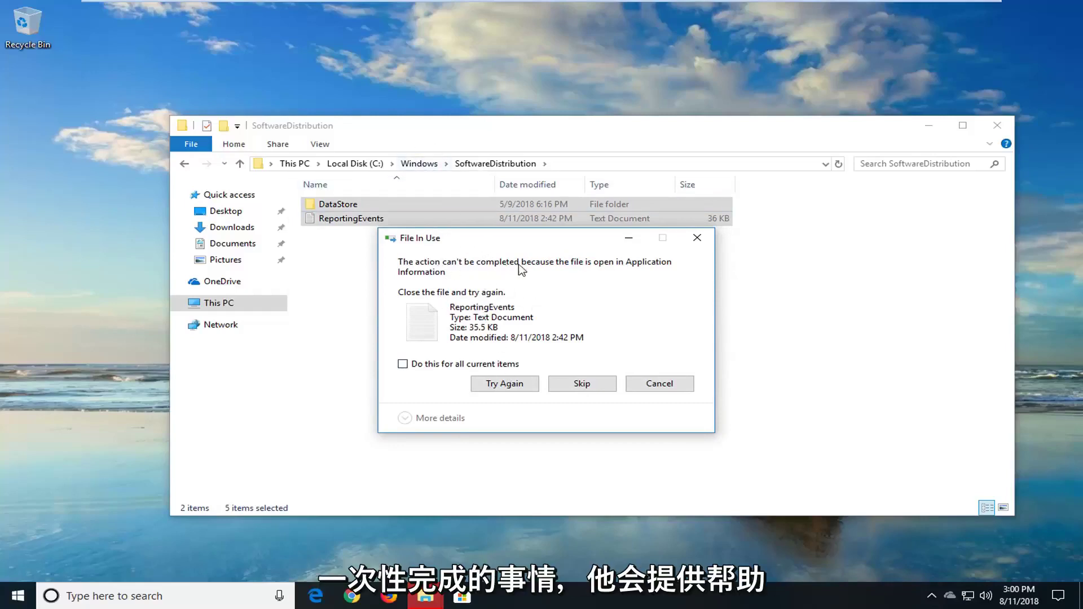
pyautogui.click(582, 385)
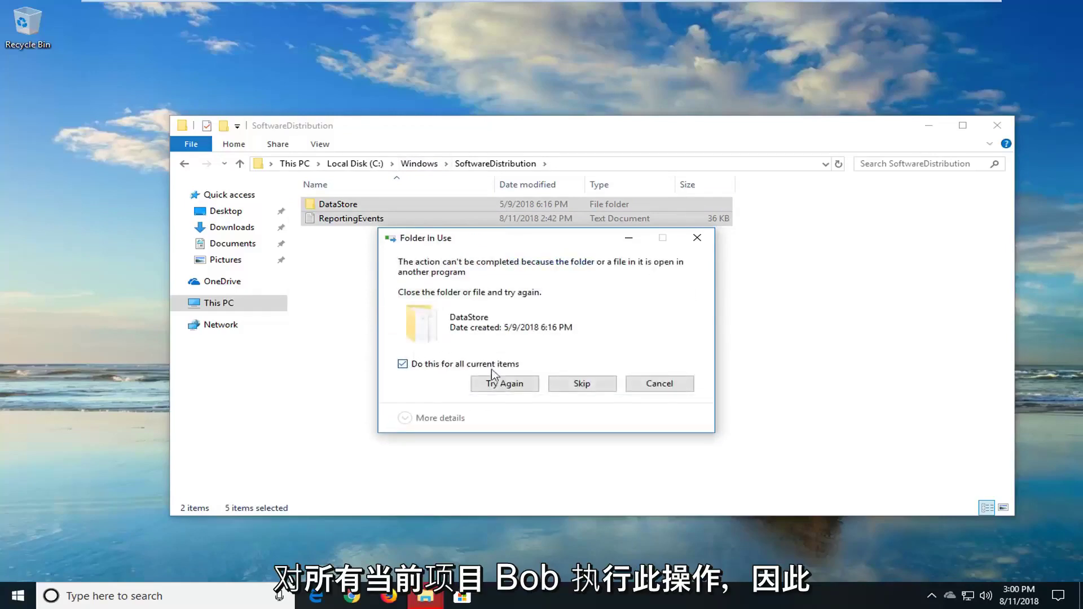
pyautogui.click(595, 387)
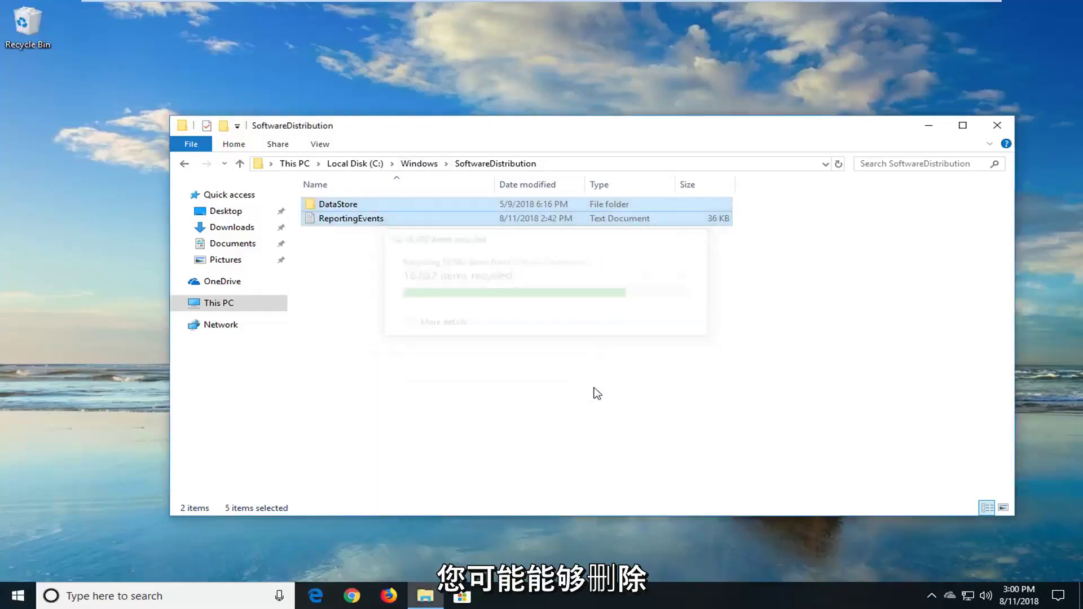
# - Check inside DataStore, return to SoftwareDistribution, and close File Explorer
pyautogui.doubleClick(362, 206)
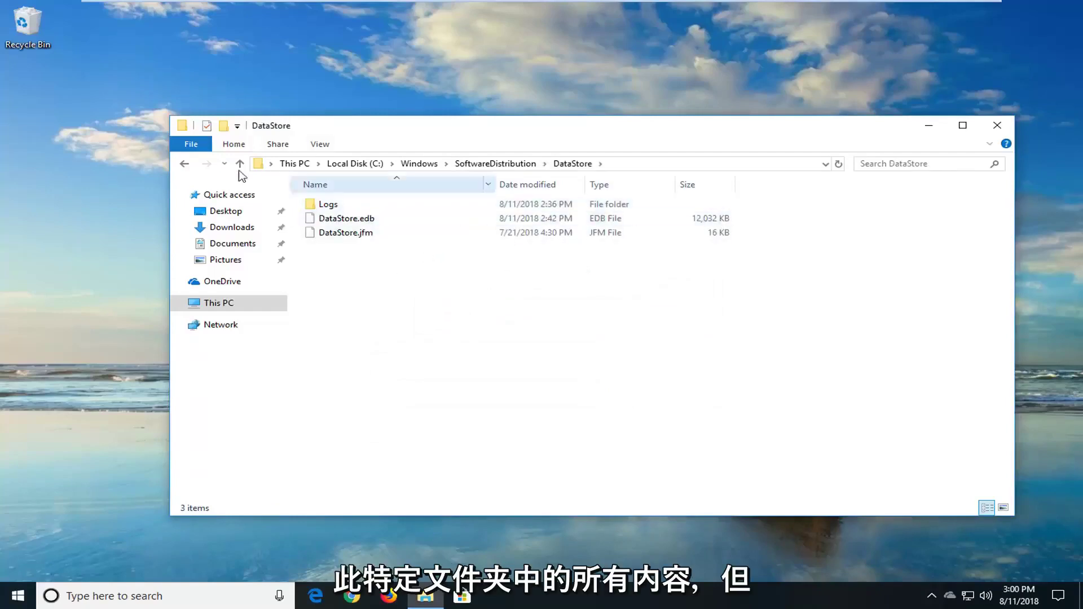
pyautogui.click(185, 164)
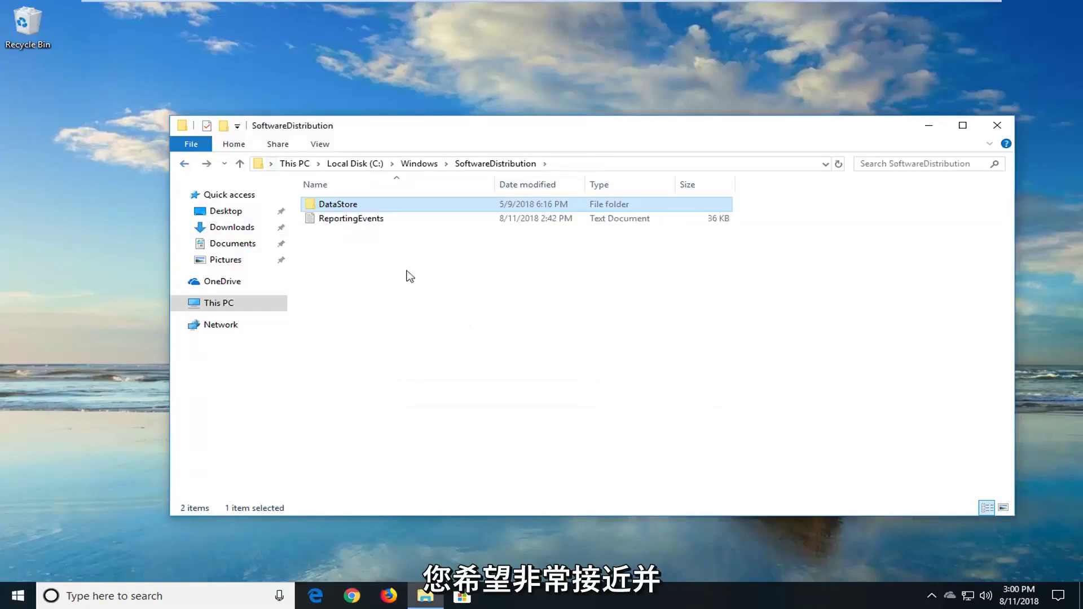
pyautogui.click(997, 125)
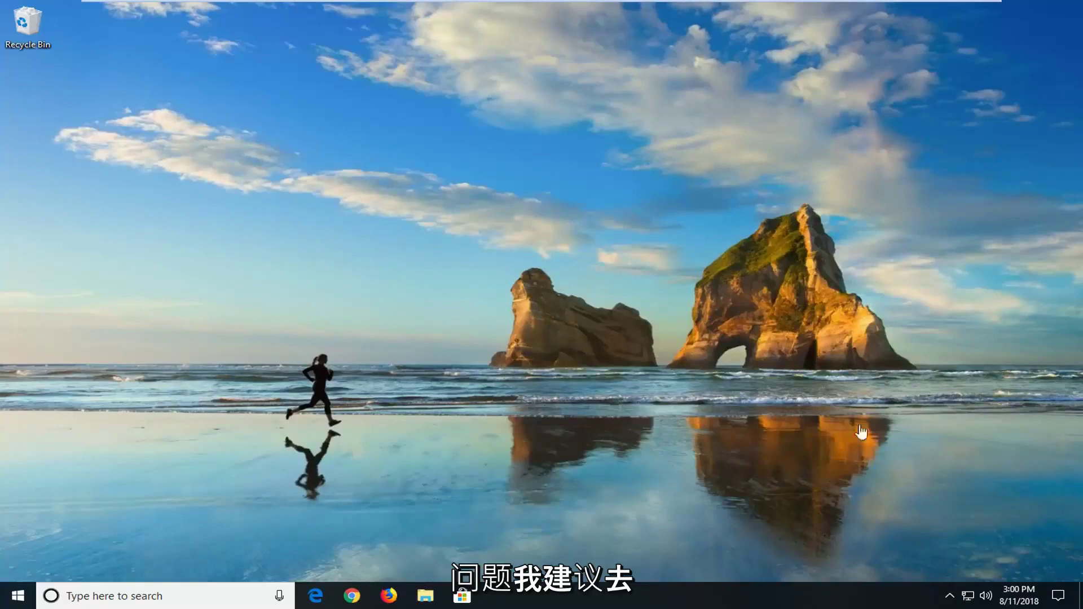
# - Launch the Services desktop app from a Start menu search for 'services'
pyautogui.click(14, 598)
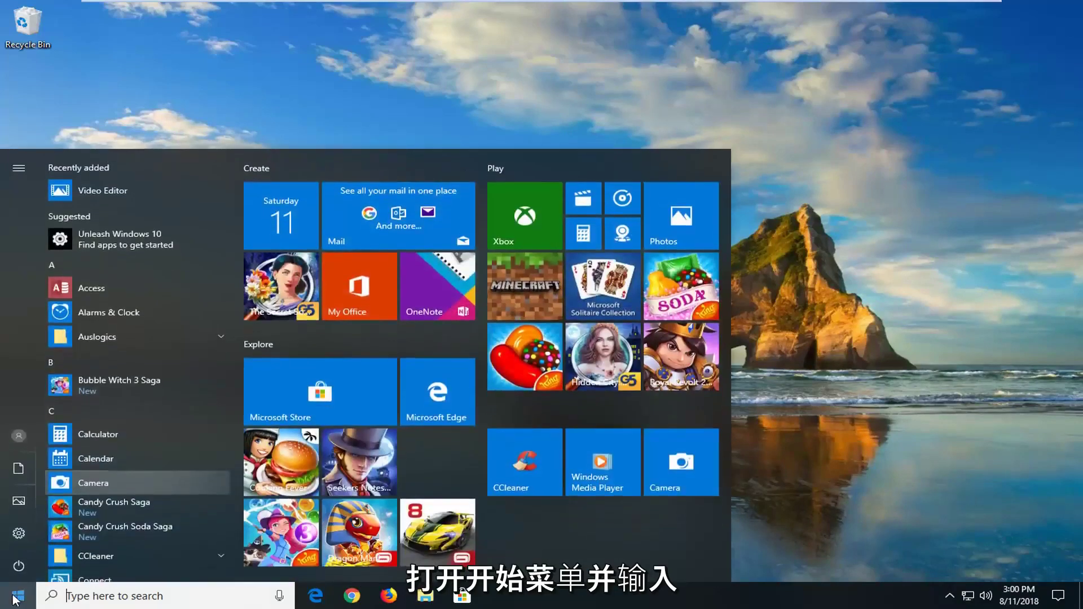
pyautogui.write('service')
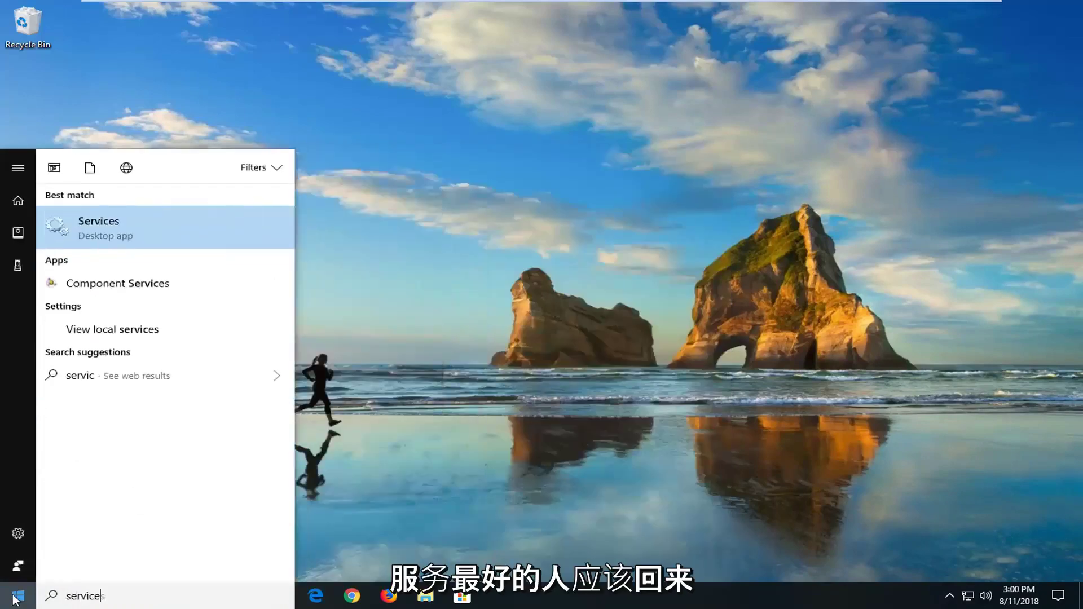
pyautogui.write('s')
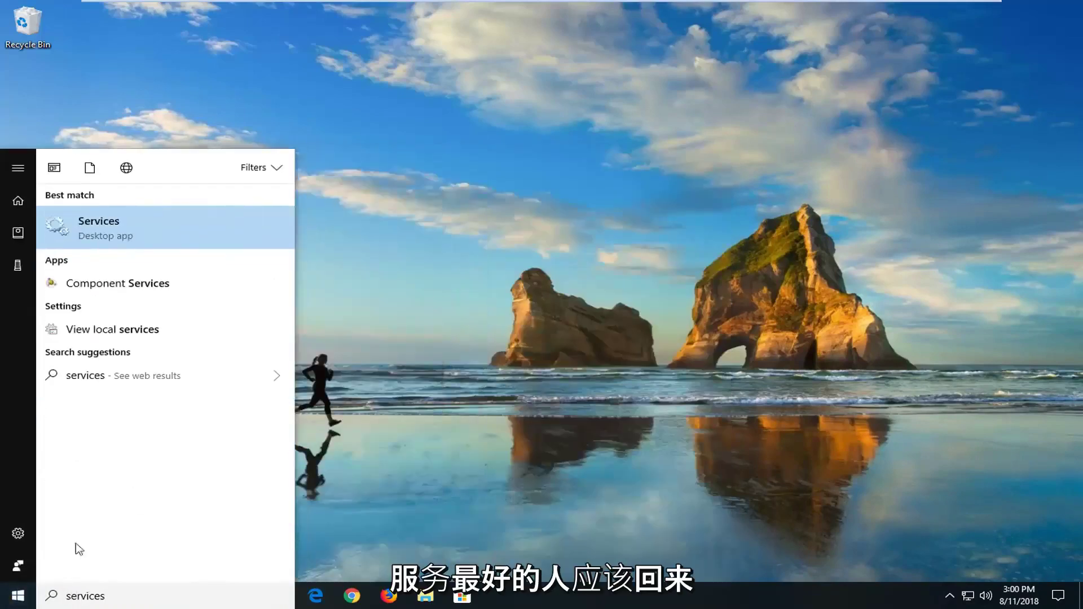
pyautogui.click(117, 227)
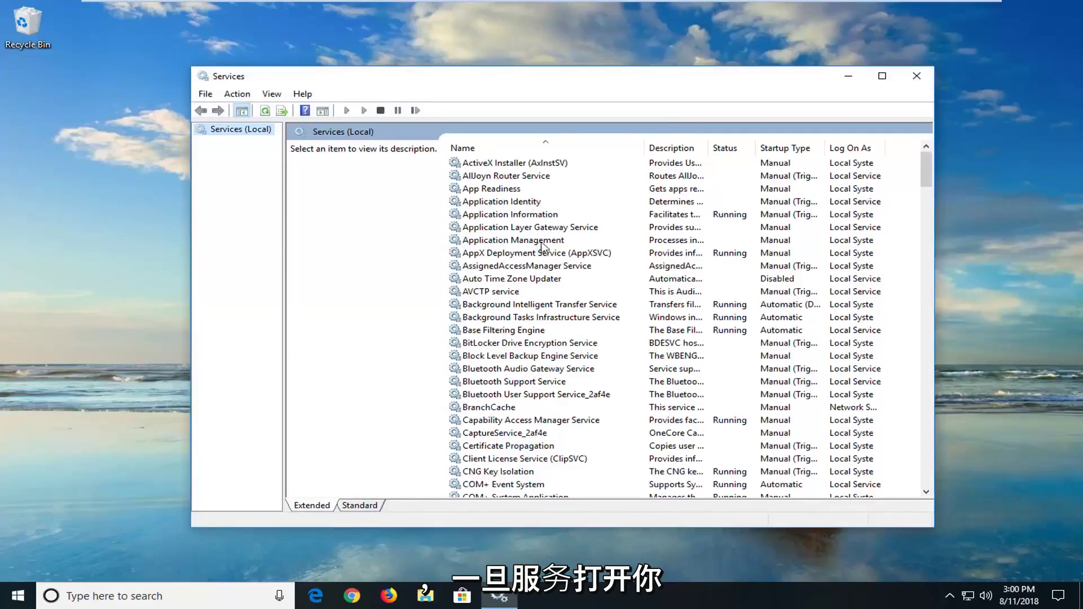
pyautogui.doubleClick(503, 309)
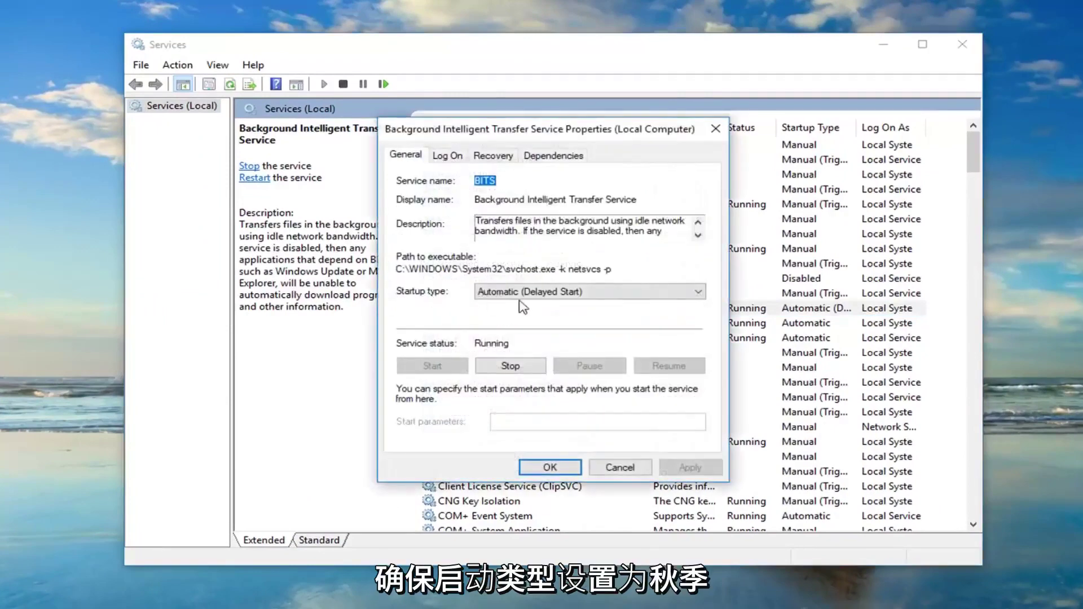
pyautogui.click(529, 295)
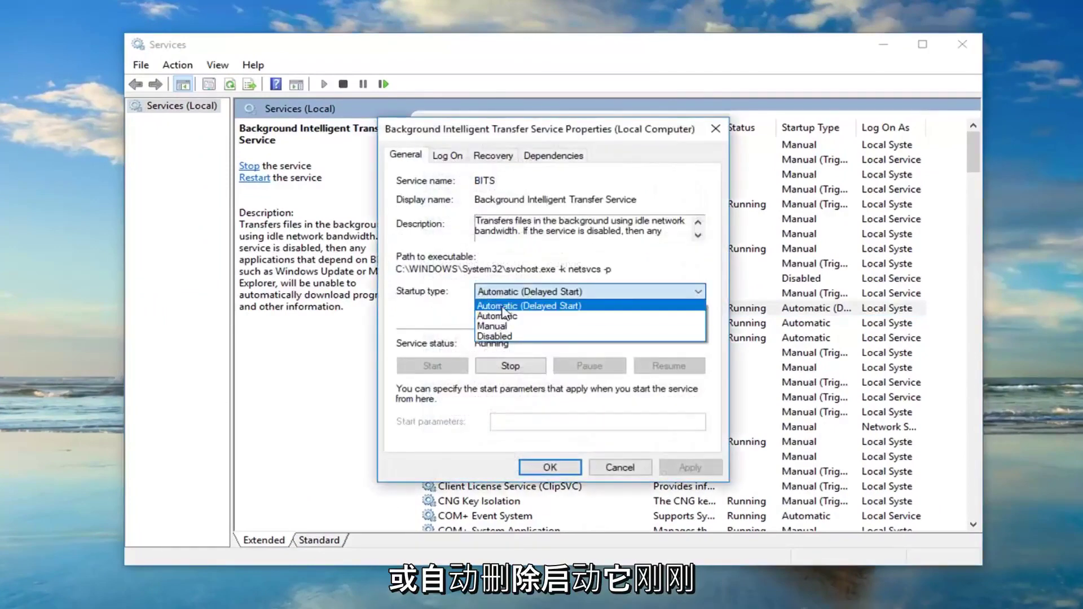
pyautogui.click(505, 294)
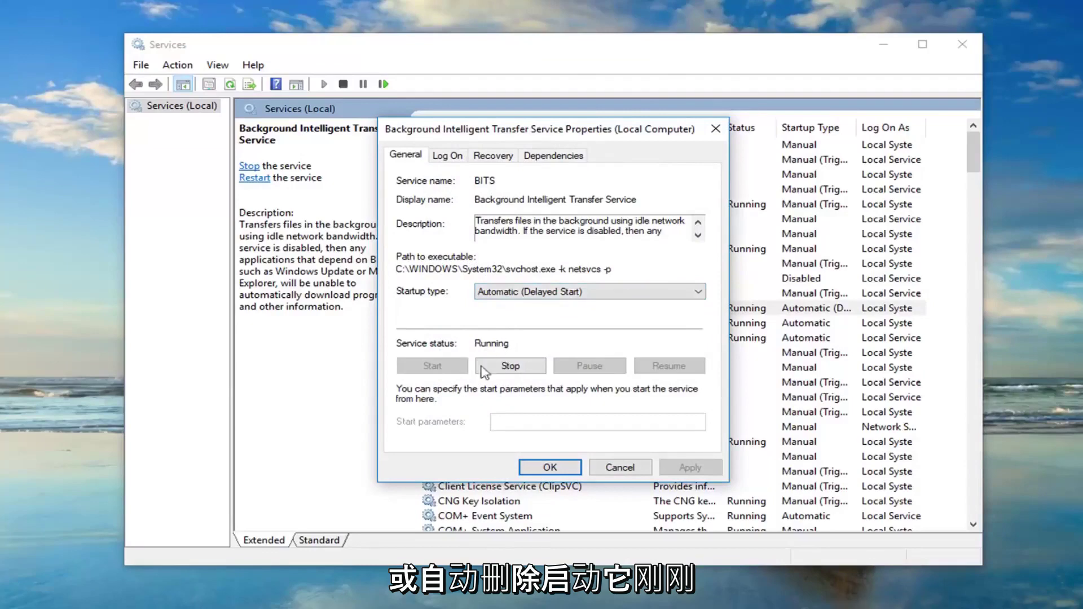
pyautogui.click(550, 470)
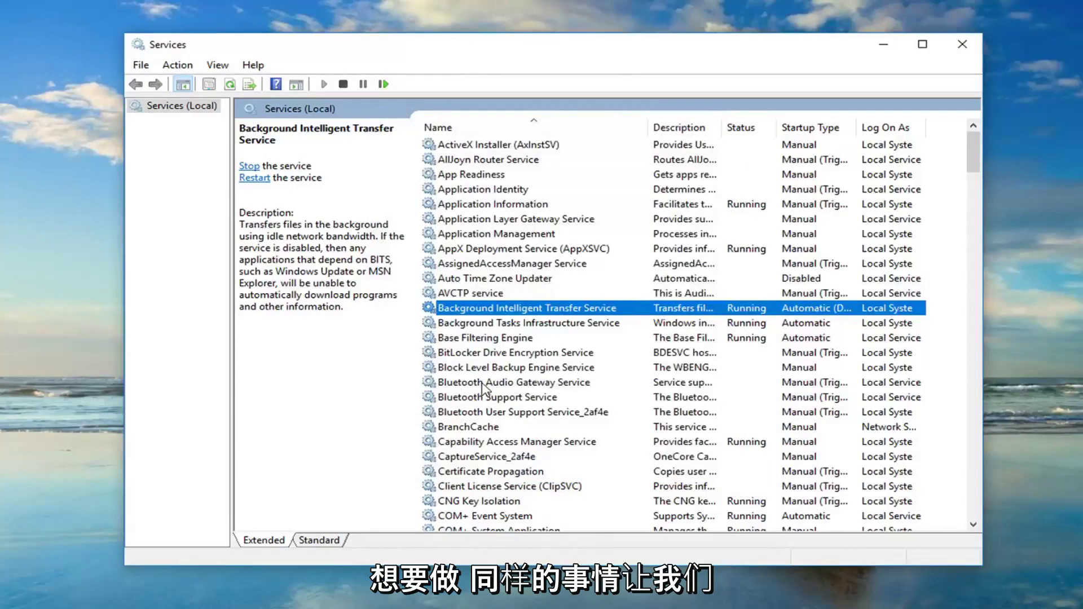
pyautogui.click(486, 443)
pyautogui.scroll(-1, 479, 462)
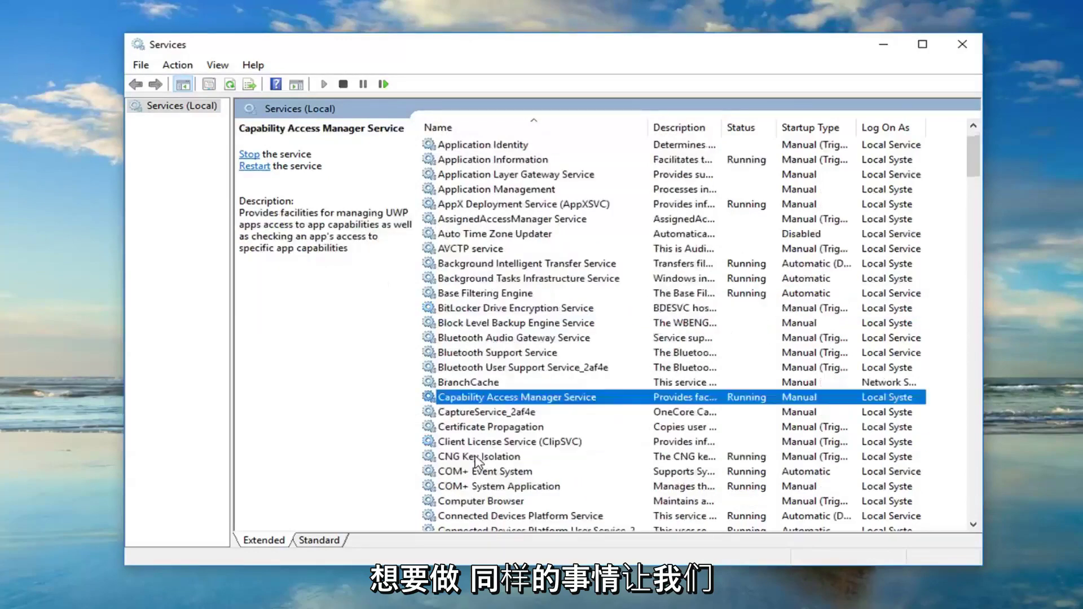
pyautogui.scroll(-2, 478, 463)
pyautogui.scroll(-1, 477, 463)
pyautogui.click(481, 472)
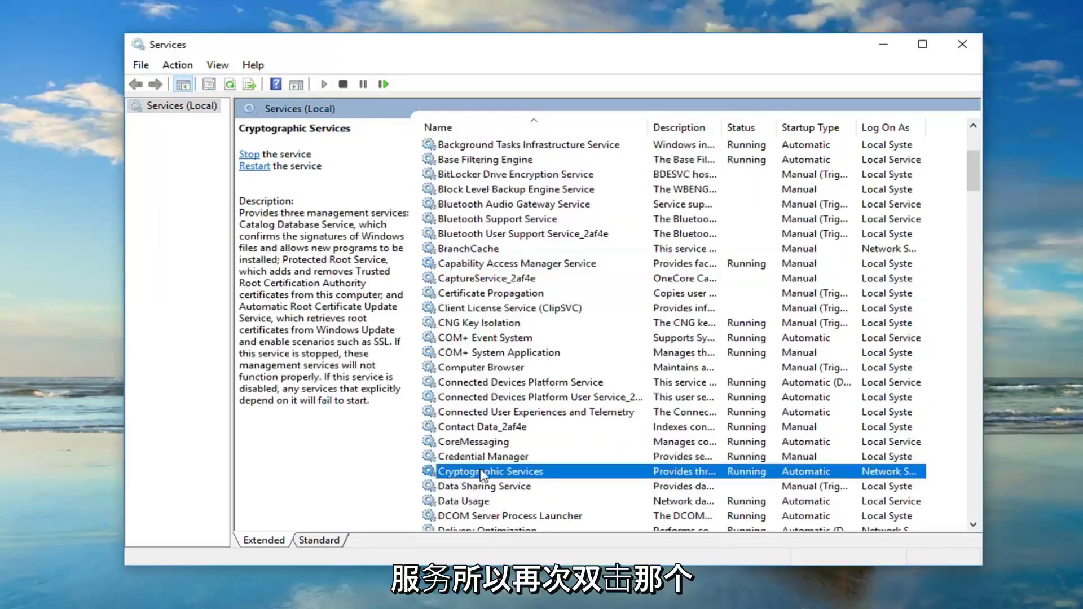
pyautogui.doubleClick(520, 472)
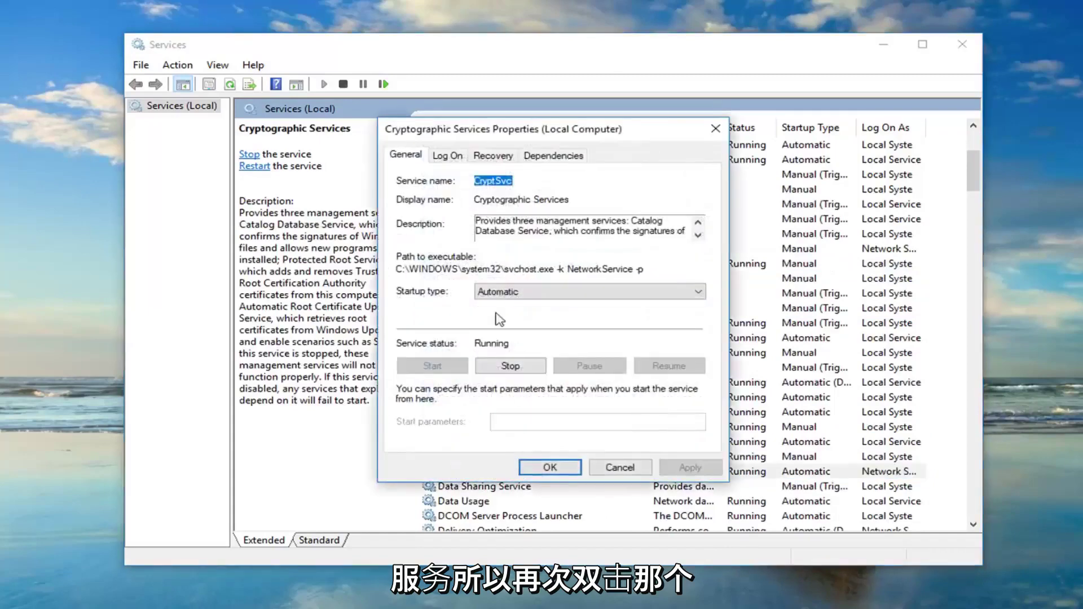
pyautogui.click(611, 469)
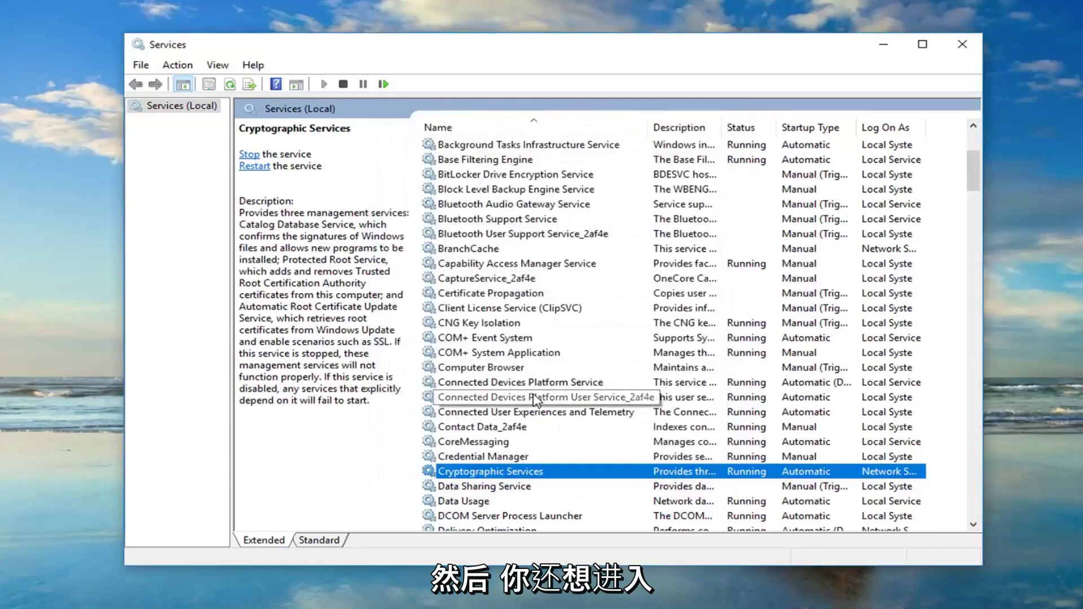
pyautogui.scroll(-15, 535, 398)
pyautogui.scroll(-15, 551, 380)
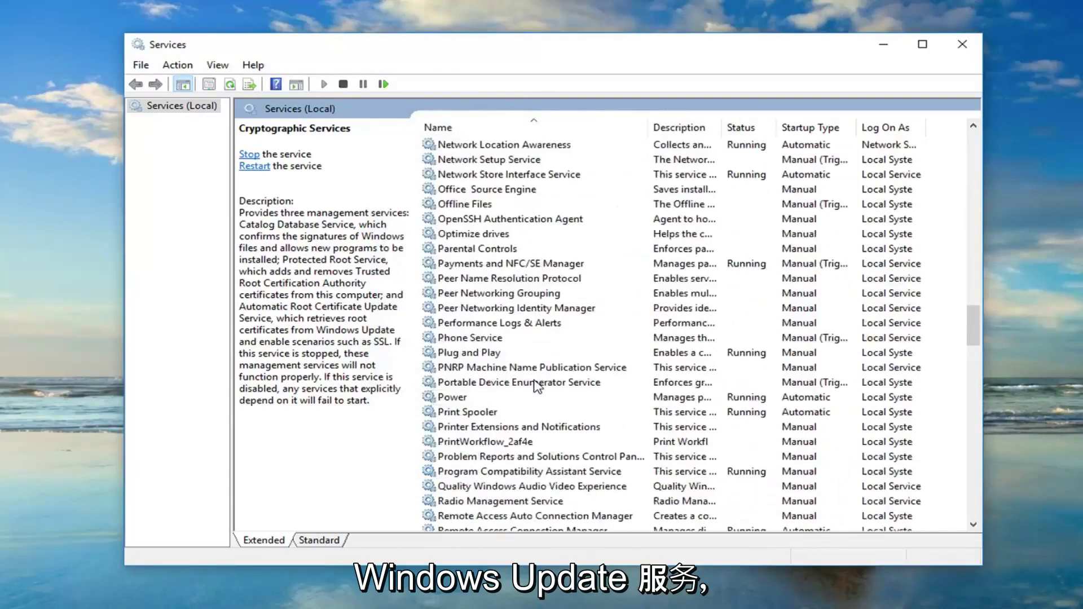
pyautogui.scroll(-15, 509, 405)
pyautogui.scroll(-6, 507, 405)
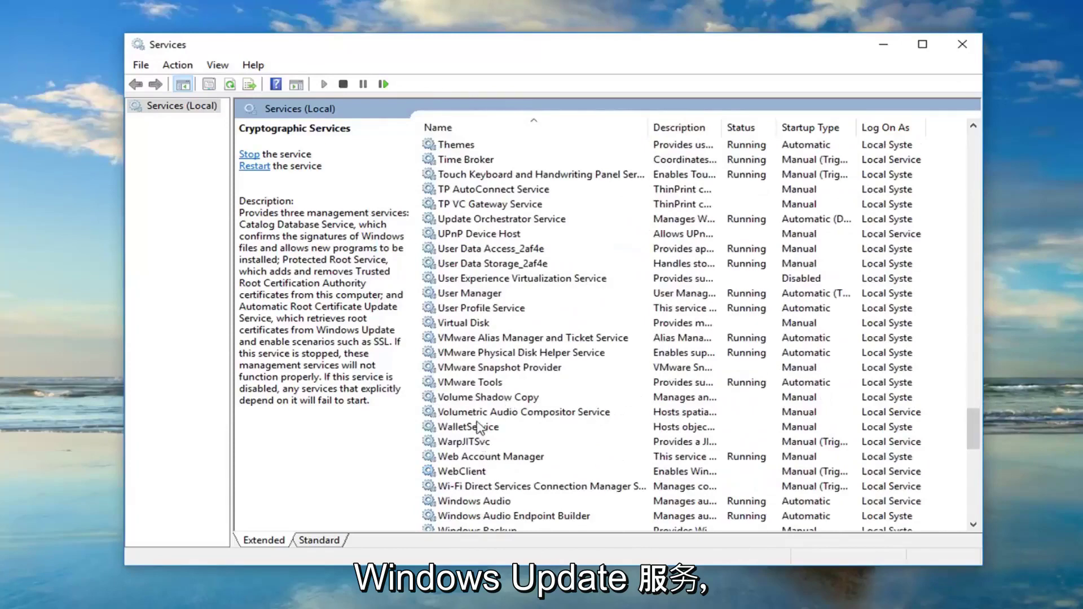
pyautogui.scroll(-1, 465, 359)
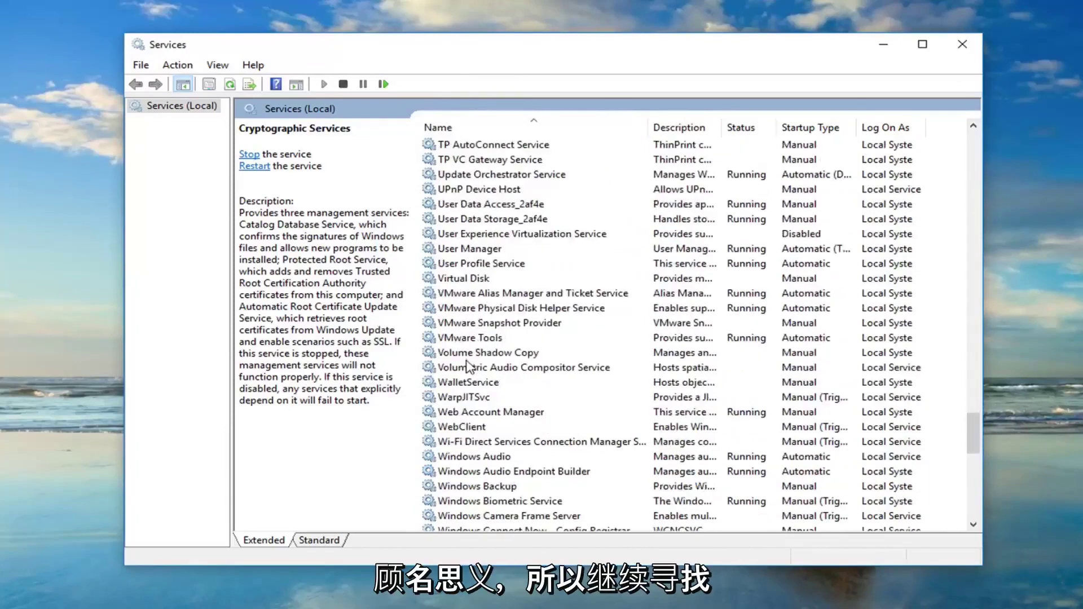
pyautogui.scroll(-1, 468, 372)
pyautogui.scroll(-1, 462, 475)
pyautogui.scroll(-2, 458, 479)
pyautogui.scroll(-2, 458, 479)
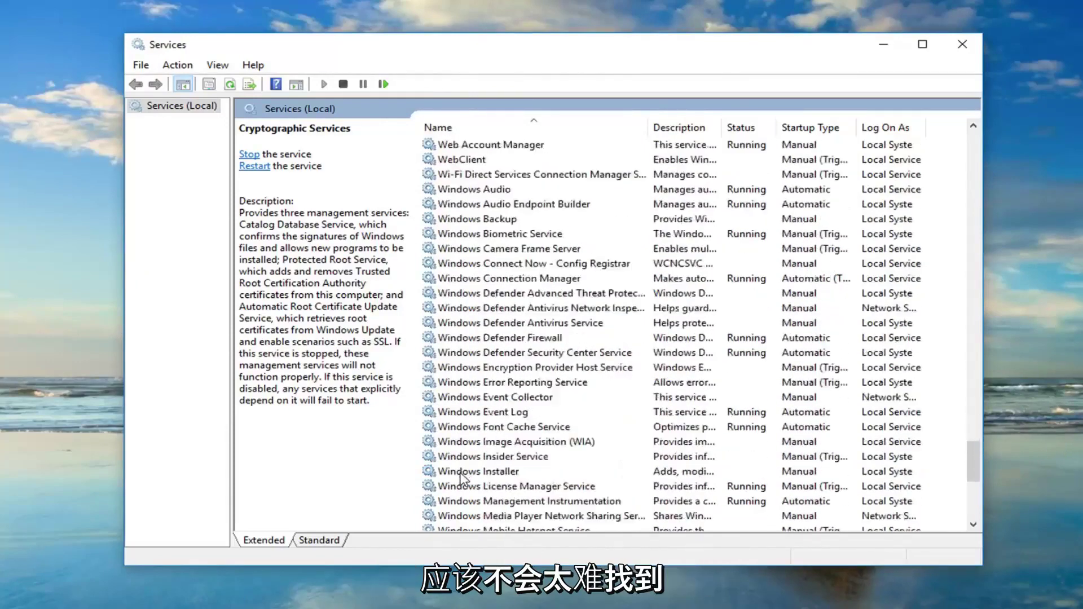
pyautogui.scroll(-3, 457, 479)
pyautogui.scroll(-1, 453, 480)
# - Set Windows Update to Automatic startup, start it, and apply the change
pyautogui.click(480, 489)
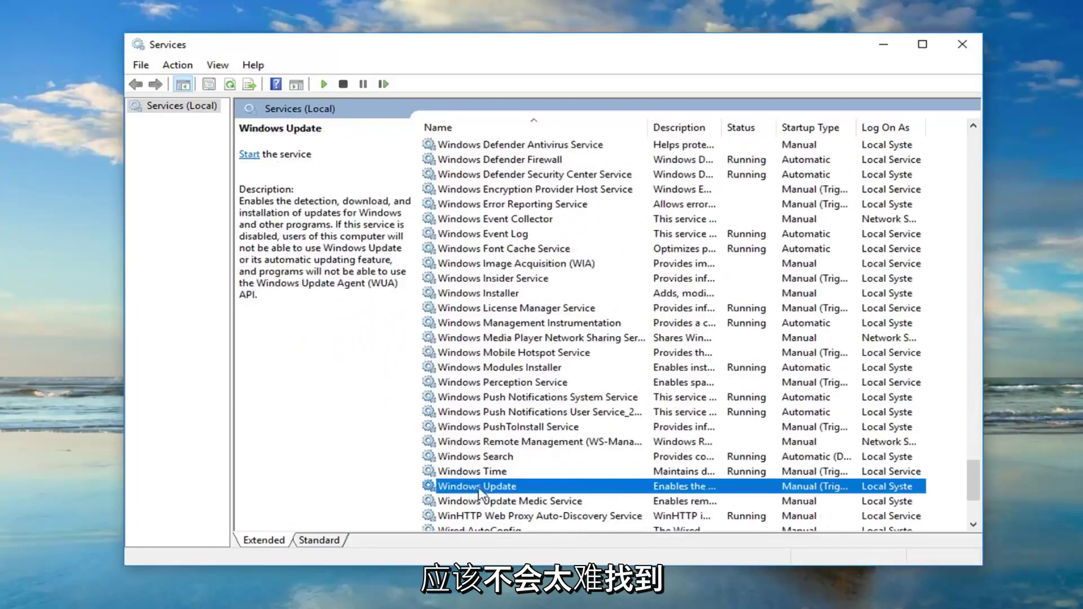
pyautogui.doubleClick(482, 489)
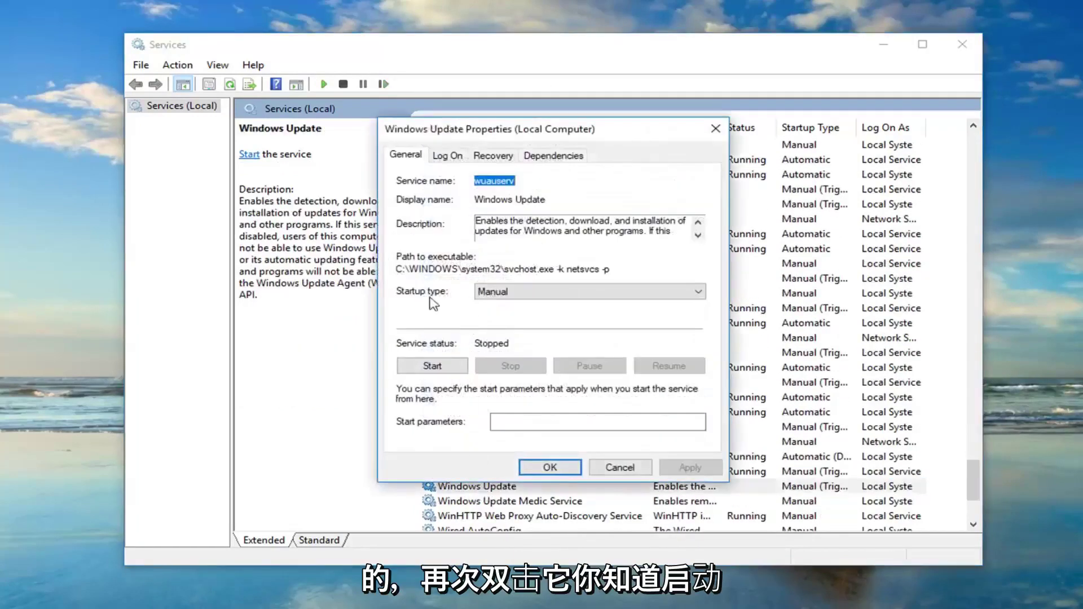
pyautogui.click(504, 291)
pyautogui.click(500, 314)
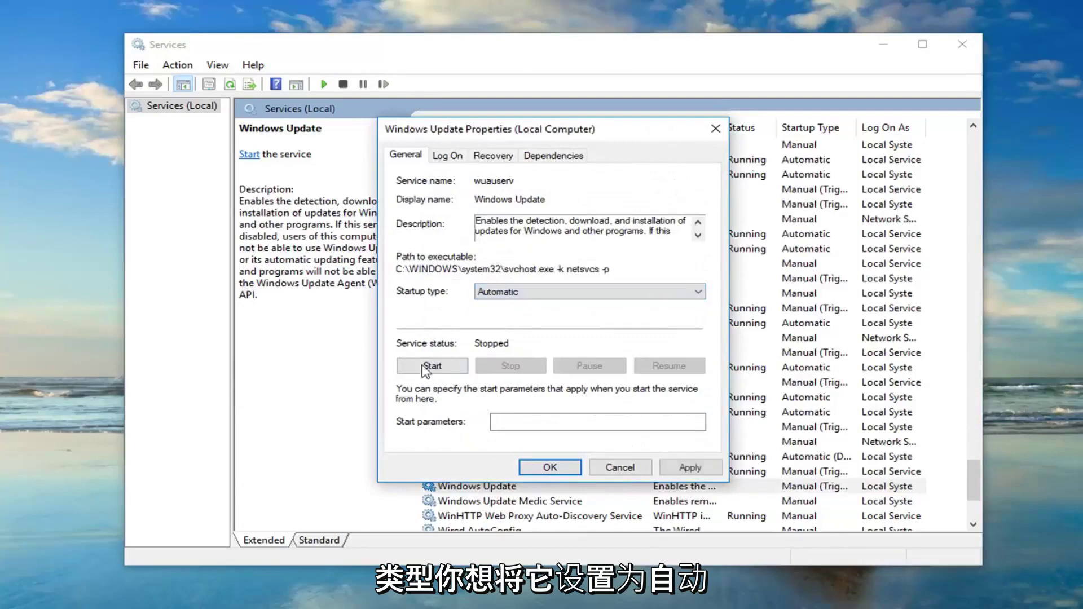
pyautogui.click(431, 368)
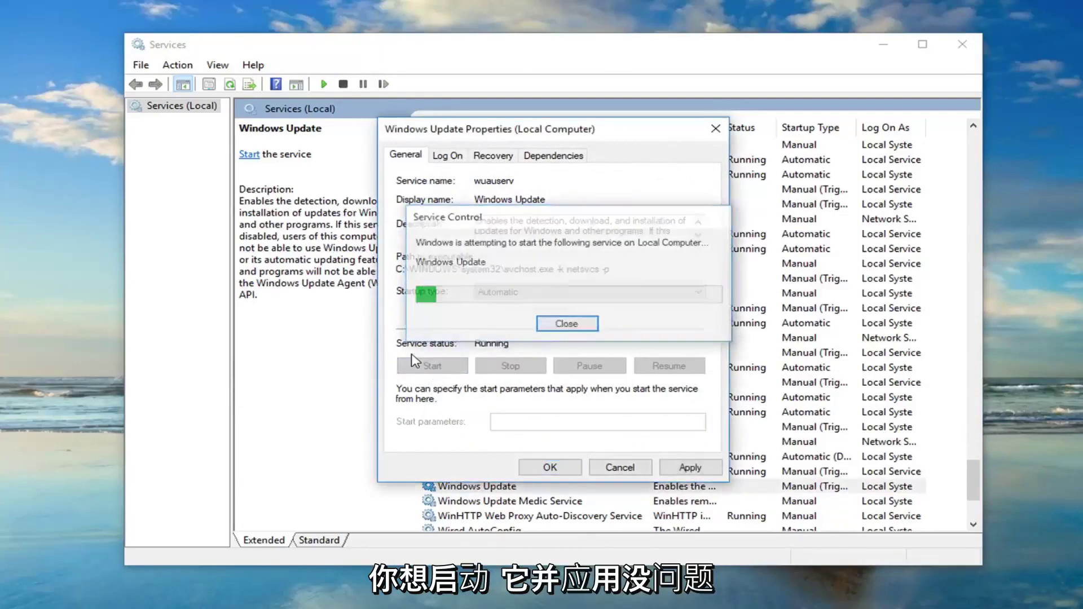
pyautogui.click(691, 467)
pyautogui.click(550, 468)
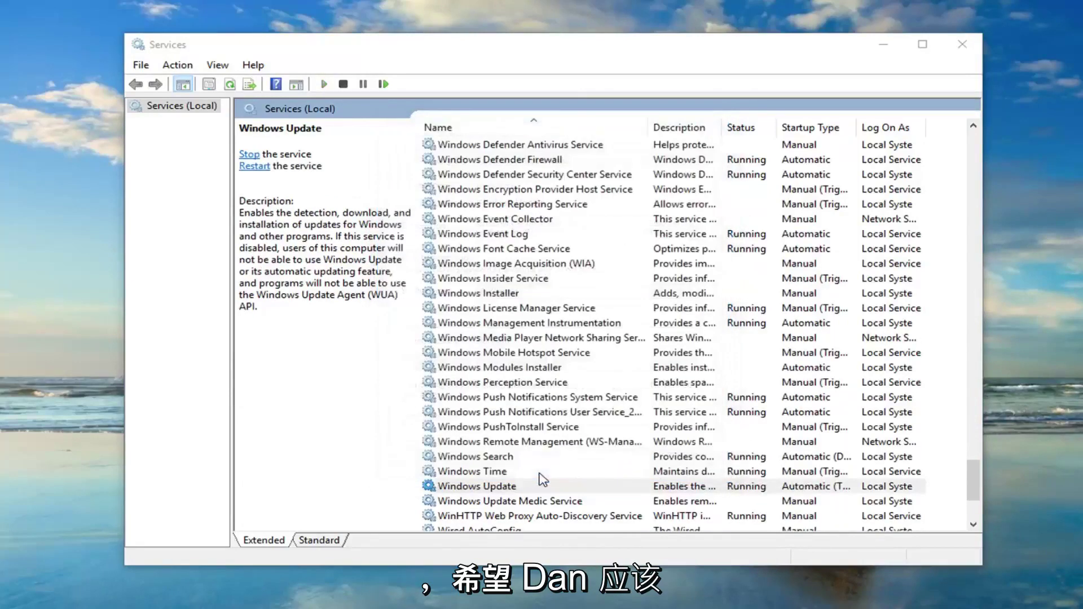